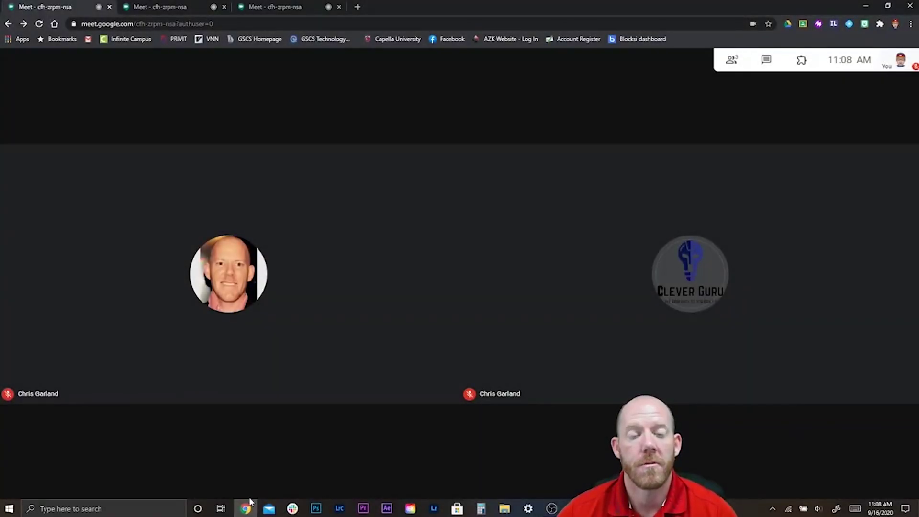
Step: Open the meeting's breakout rooms setup and clear the automatic participant assignments
mouse_move(254, 495)
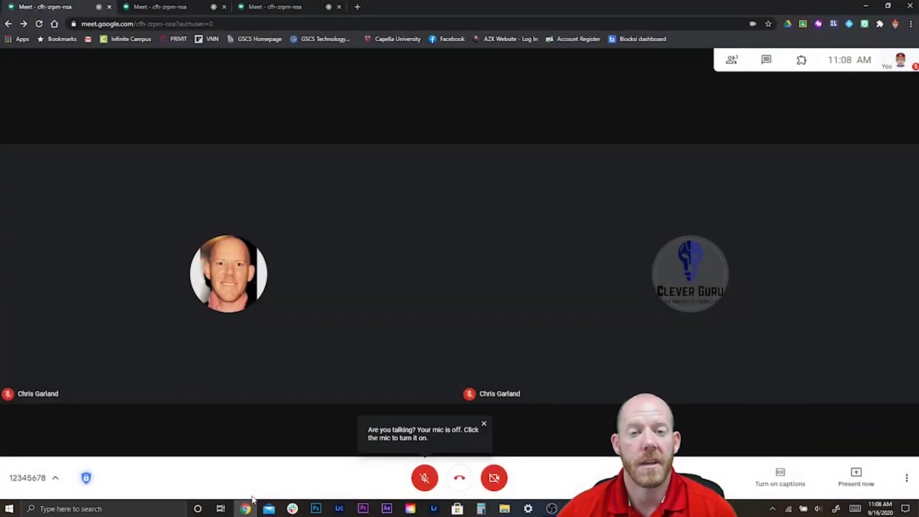
left_click(908, 480)
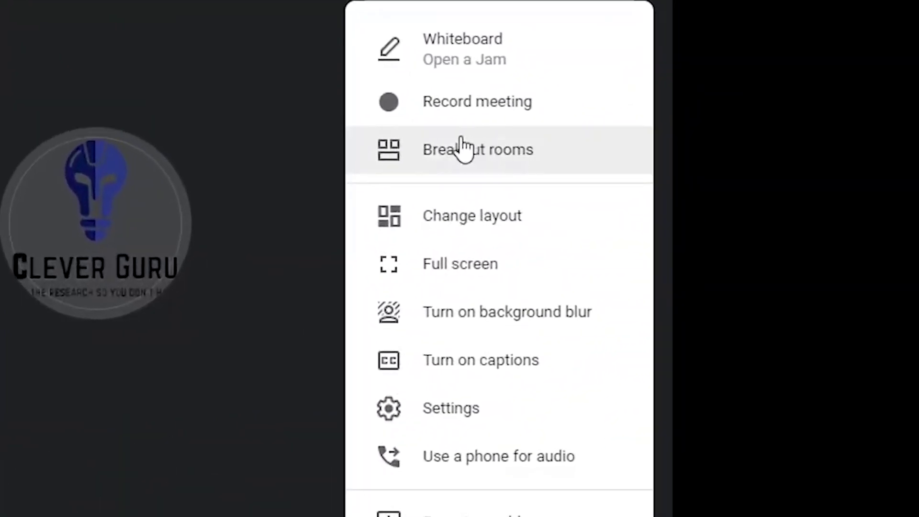
left_click(455, 151)
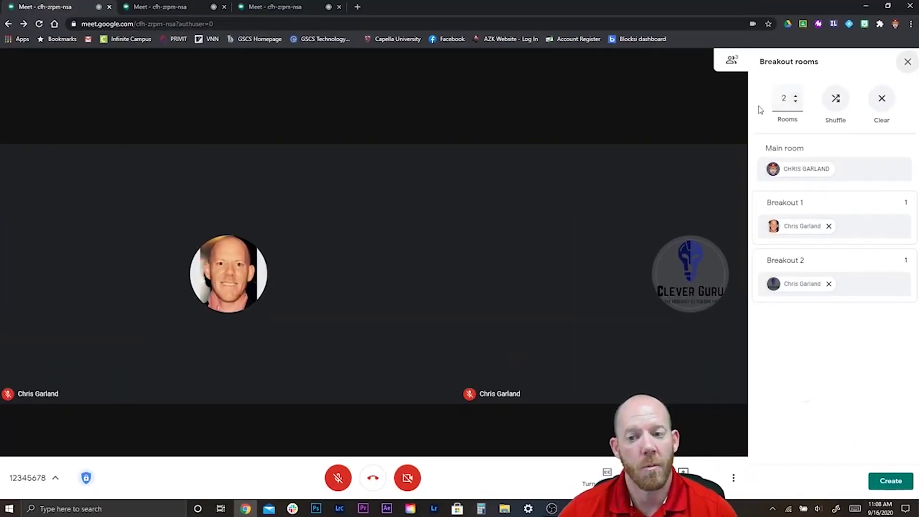
left_click(882, 100)
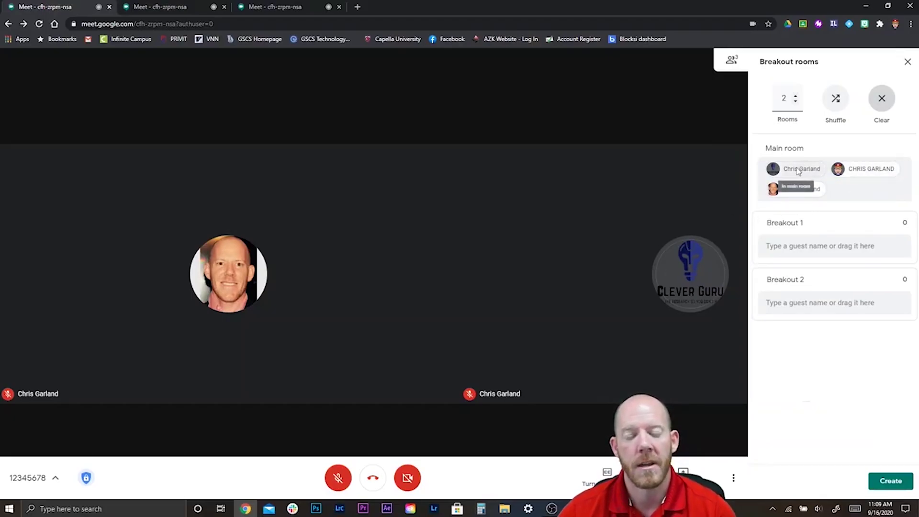
Step: Assign the Clever Guru participant to Breakout 1 and the photo-avatar participant to Breakout 2, and create the rooms
left_click_drag(799, 172, 812, 248)
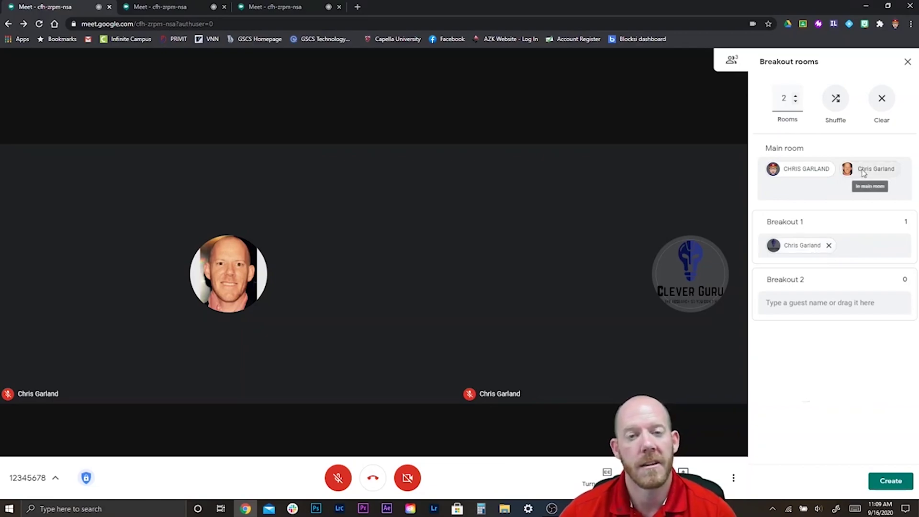
left_click_drag(864, 173, 824, 303)
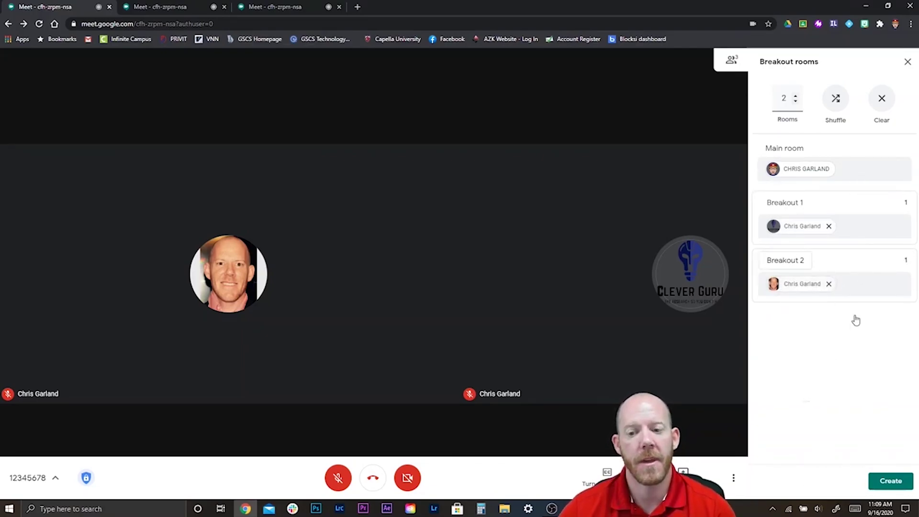
left_click(890, 482)
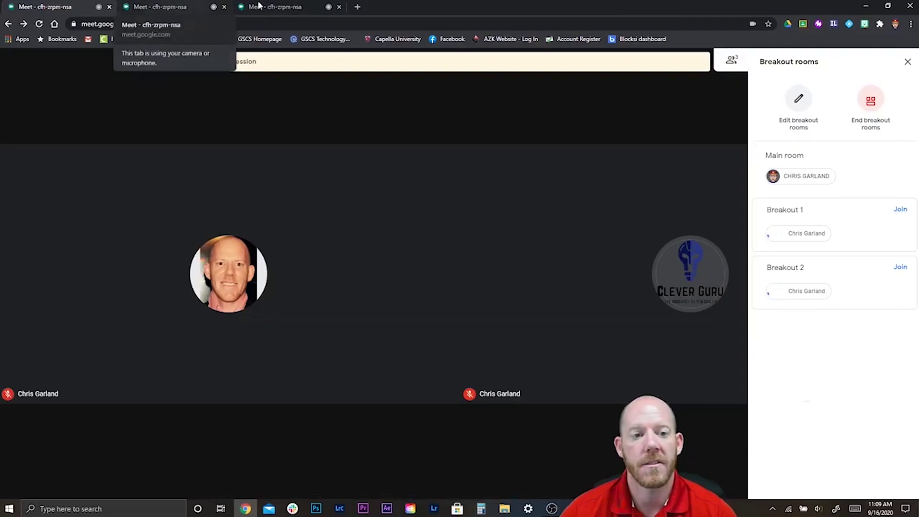
Step: Join Breakout 2 and Breakout 1 from the two participants' meetings, and return to the host's meeting
left_click(161, 7)
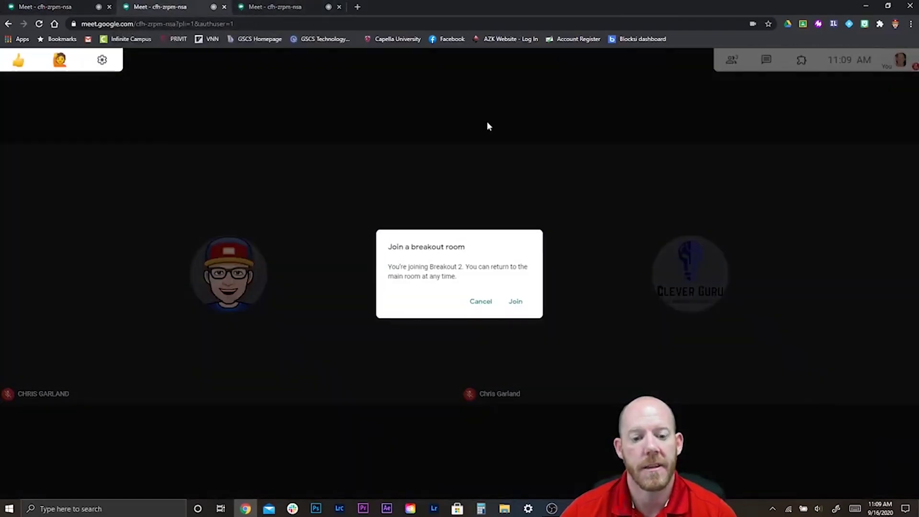
left_click(516, 301)
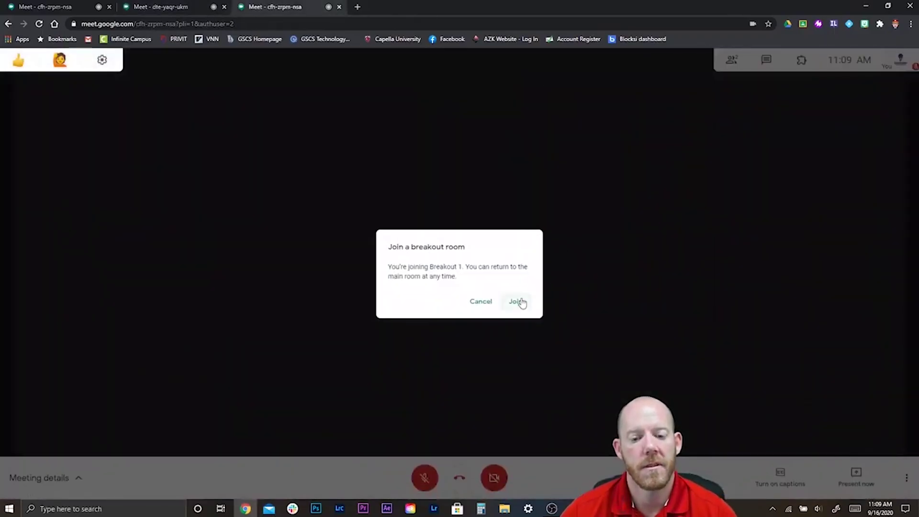
left_click(517, 302)
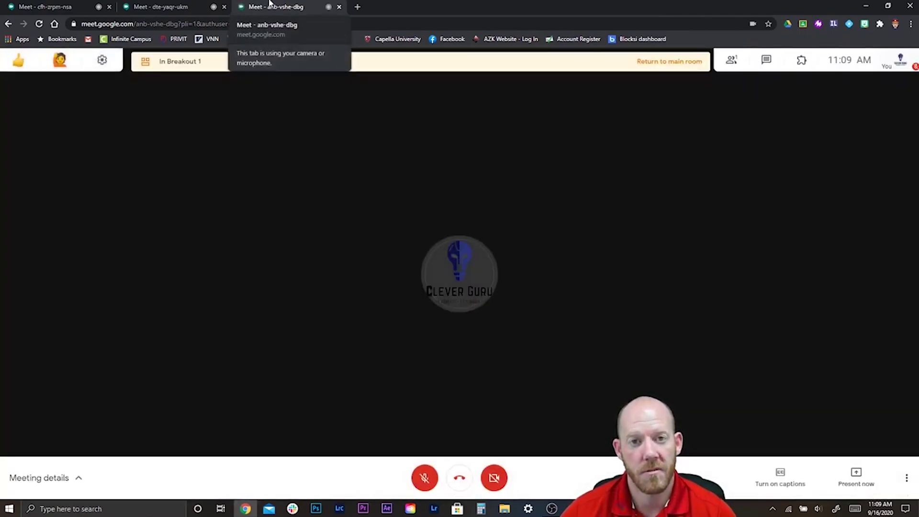
left_click(154, 6)
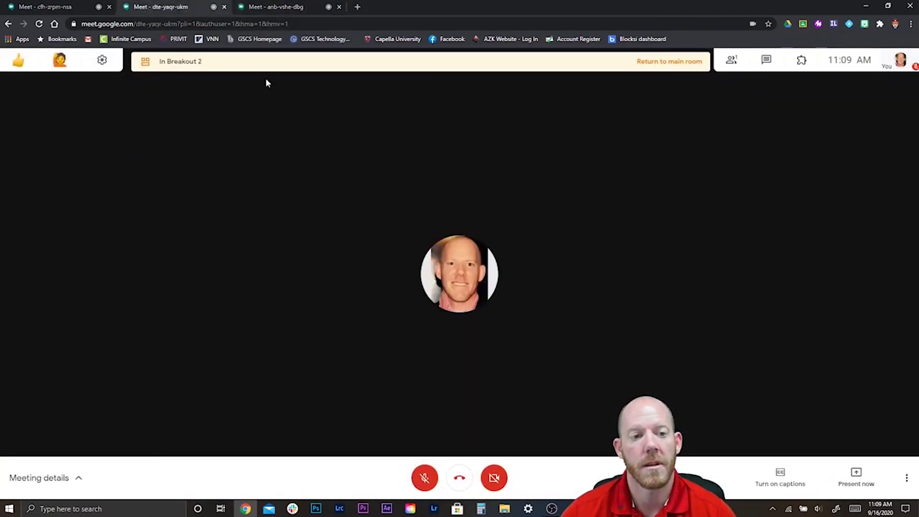
left_click(53, 7)
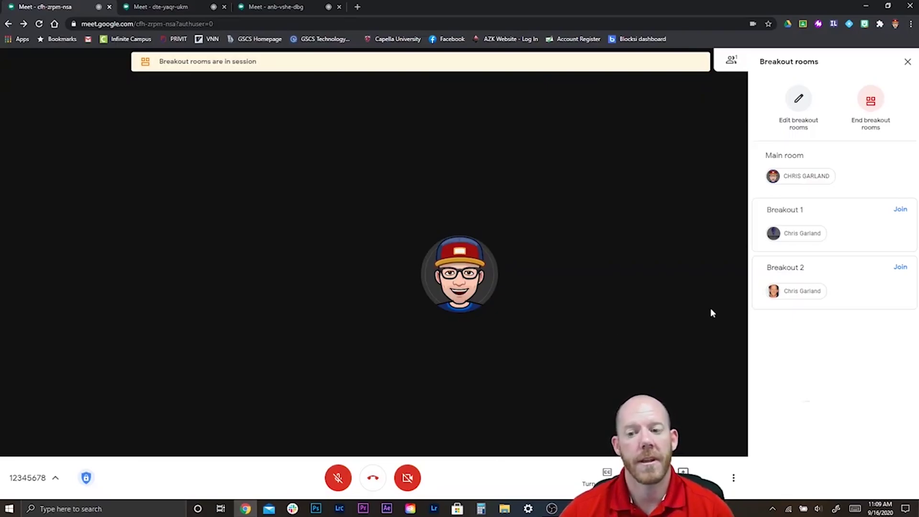
Step: Visit Breakout 1 as the host, view it from the participant's side, and go back to the main room
left_click(901, 211)
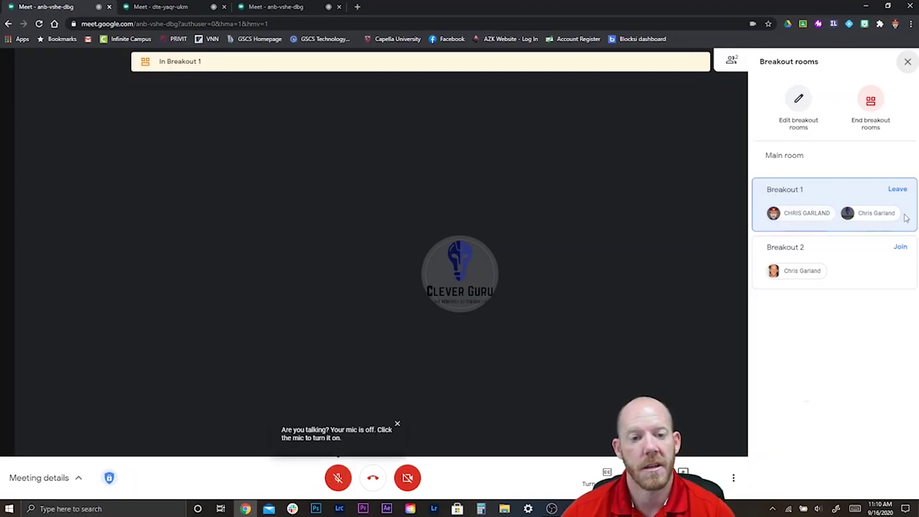
left_click(289, 9)
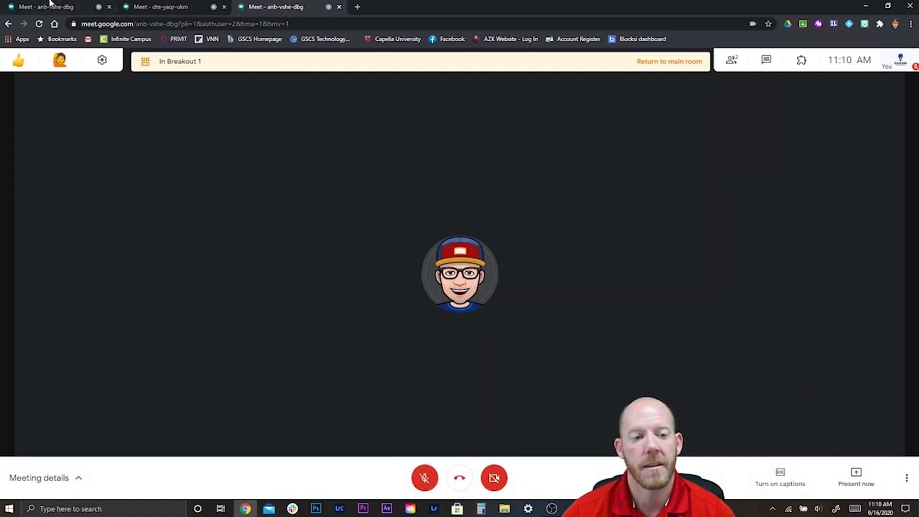
key("ctrl+1")
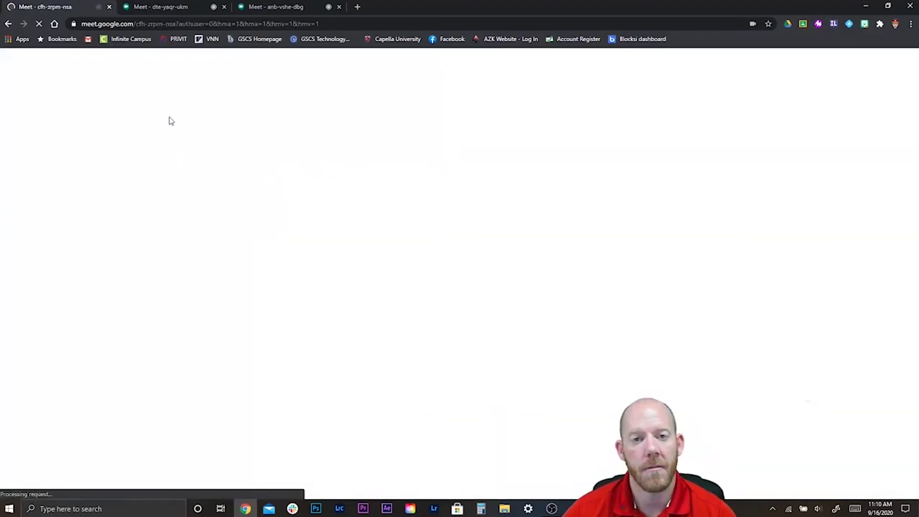
Step: Check both participants' breakout room views, and close the Add others dialog in the host's meeting
left_click(194, 6)
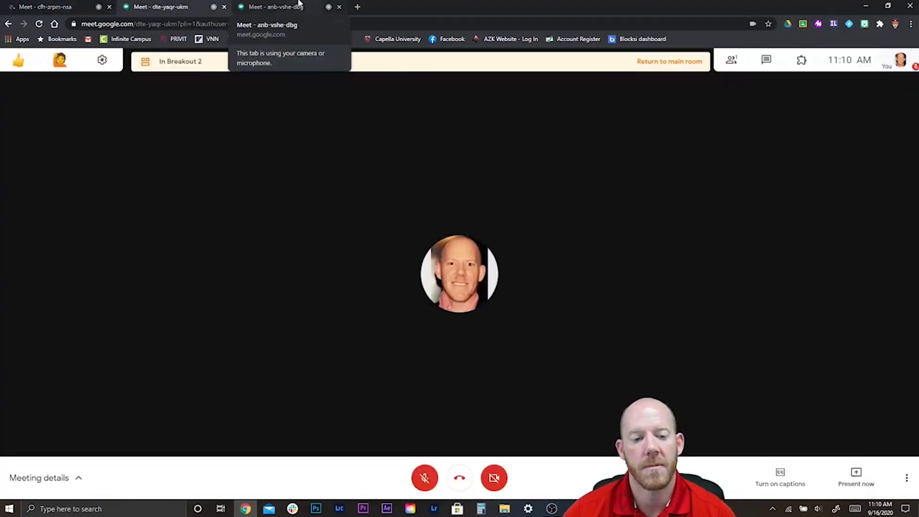
left_click(299, 4)
left_click(163, 8)
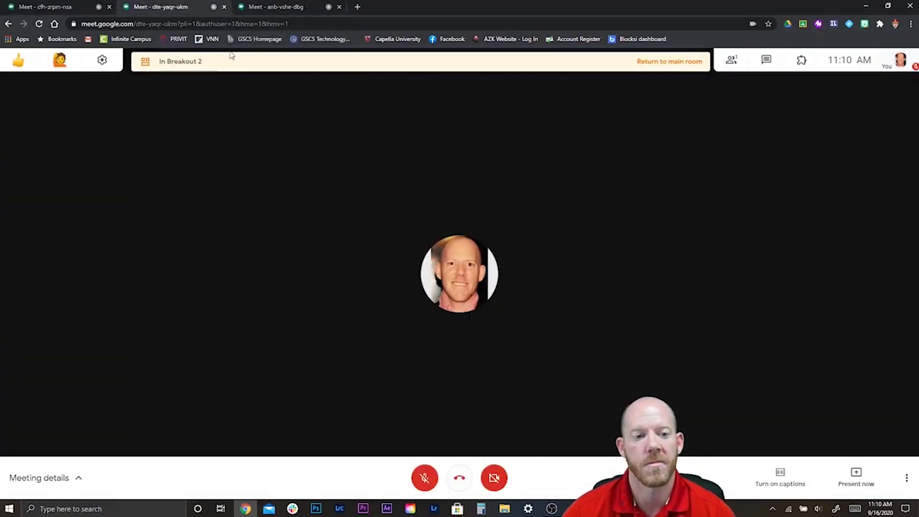
left_click(51, 3)
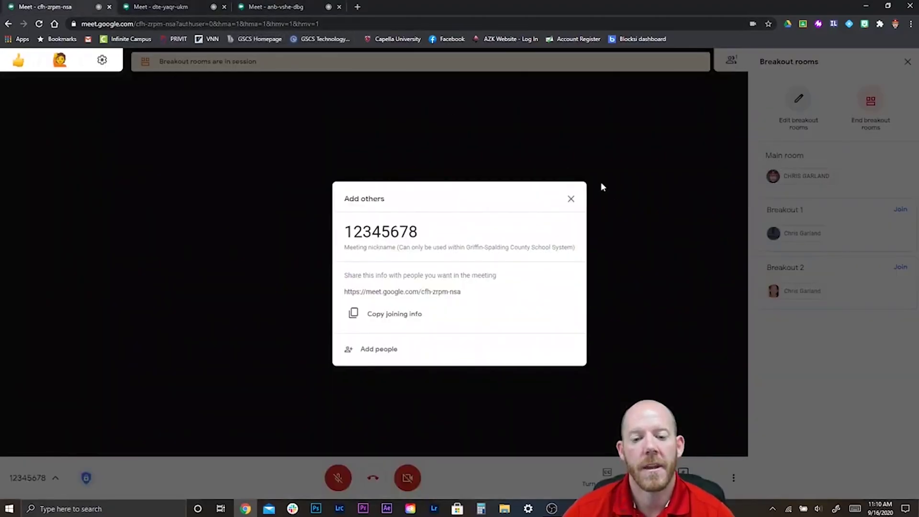
left_click(572, 199)
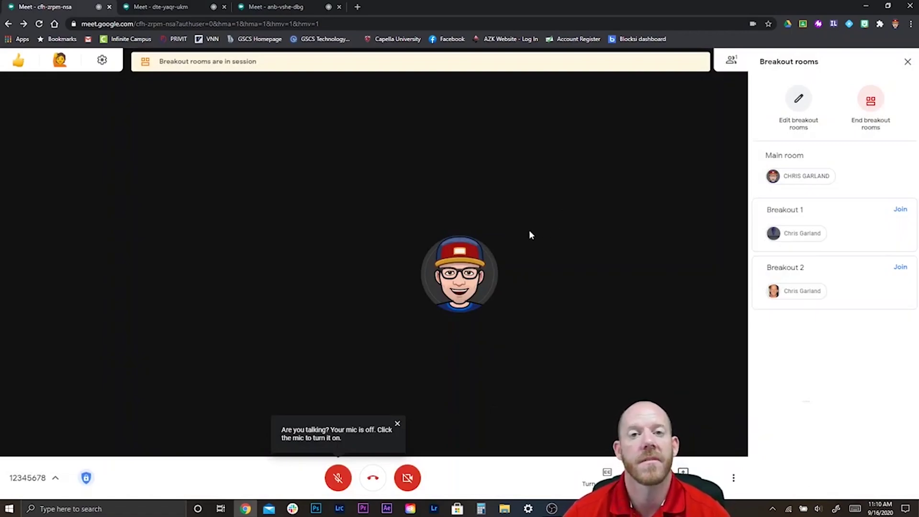
Step: End the breakout rooms for everyone and return both participants to the main room
left_click(867, 102)
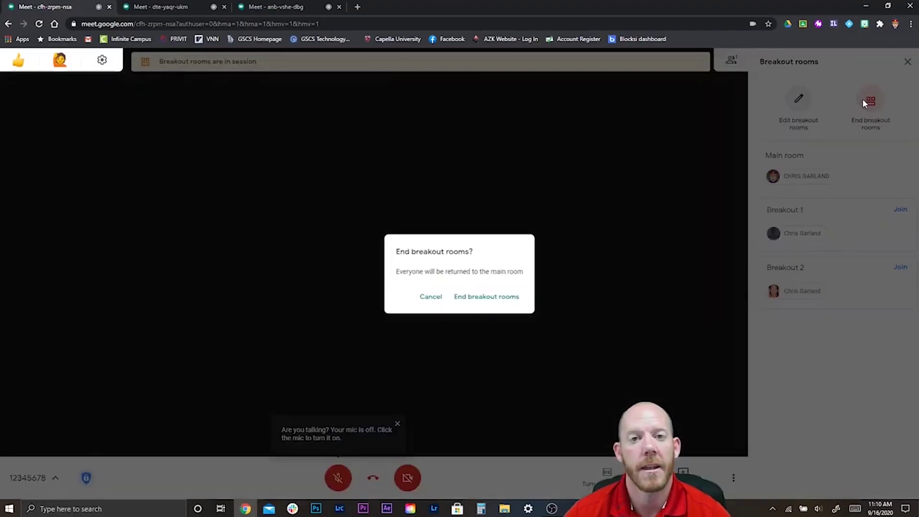
left_click(510, 297)
left_click(199, 5)
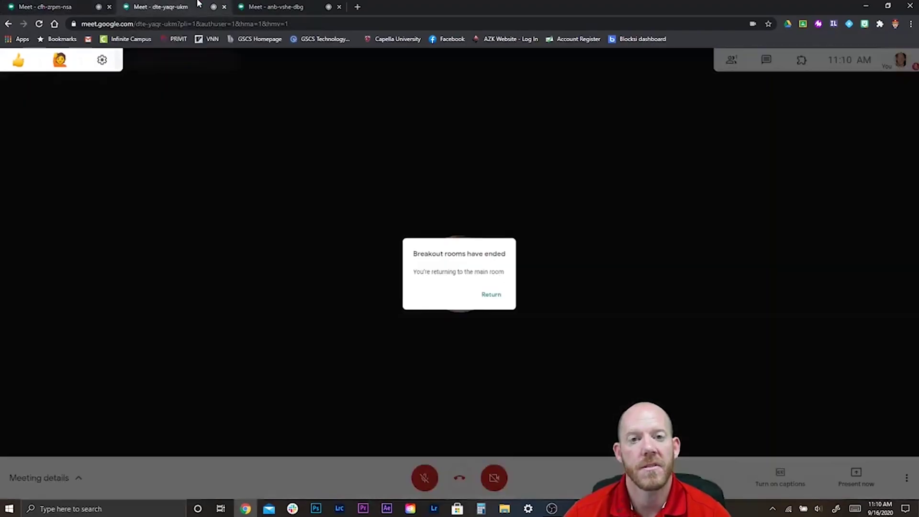
left_click(497, 298)
left_click(307, 5)
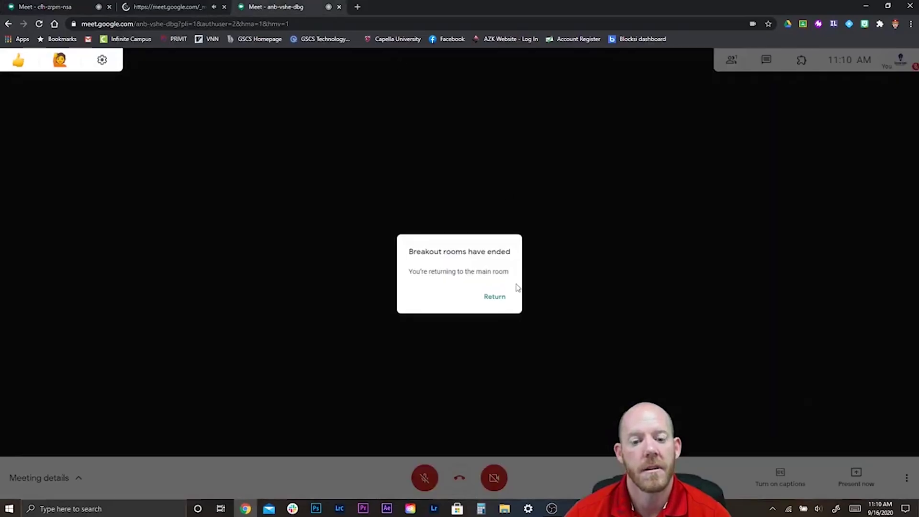
left_click(498, 298)
left_click(44, 5)
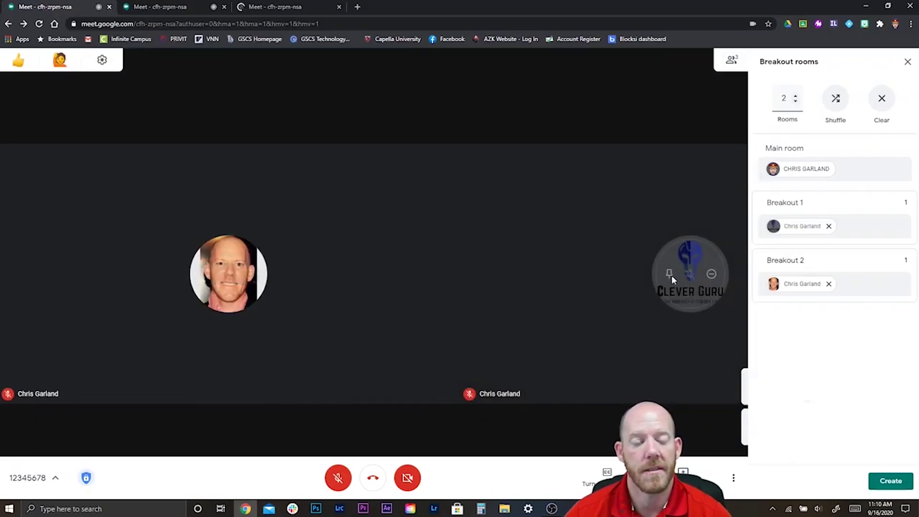
Step: View the main room from both participants' meetings, and close the breakout rooms setup in the host's meeting
left_click(184, 7)
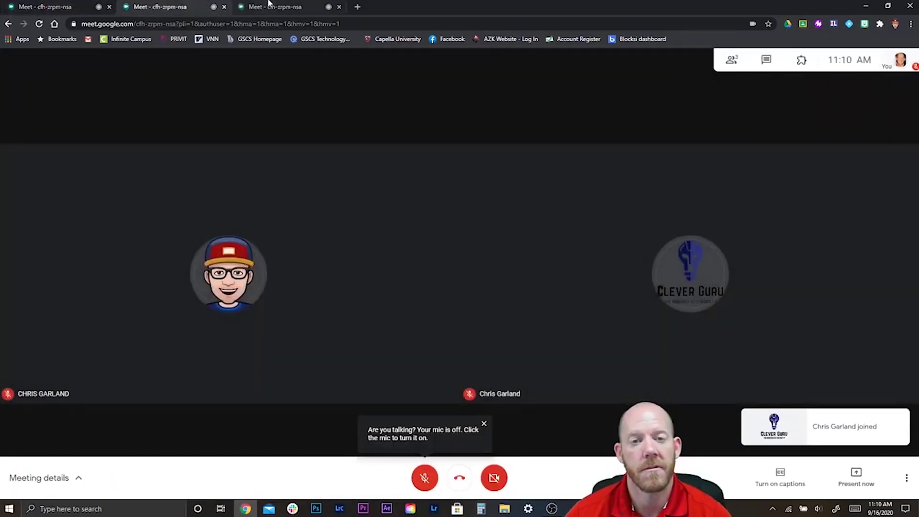
left_click(268, 6)
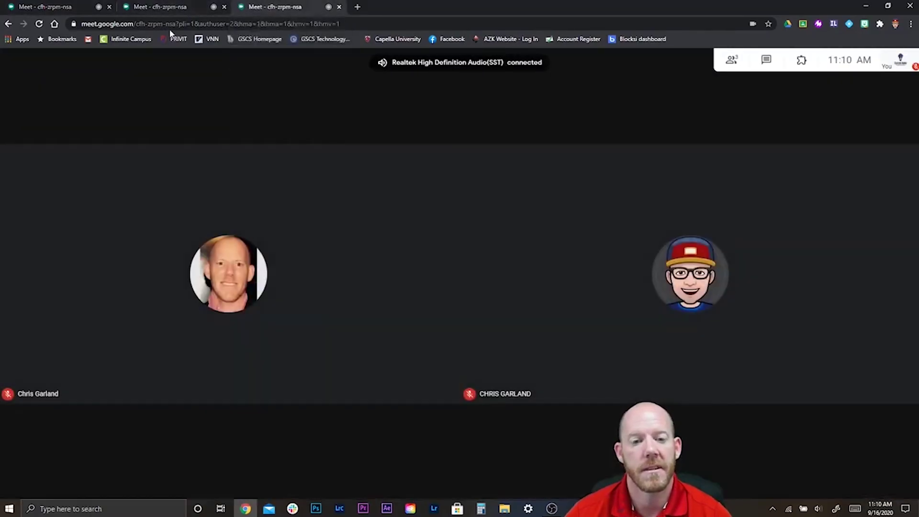
left_click(32, 6)
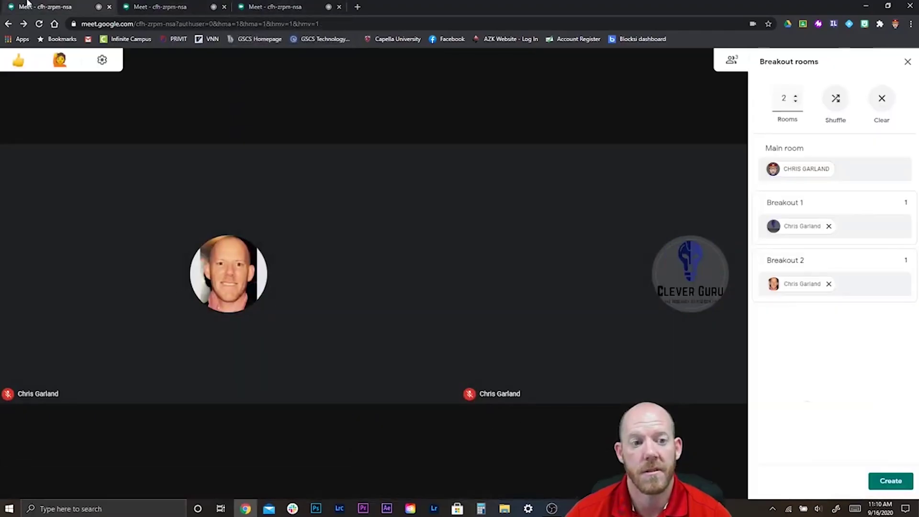
left_click(908, 61)
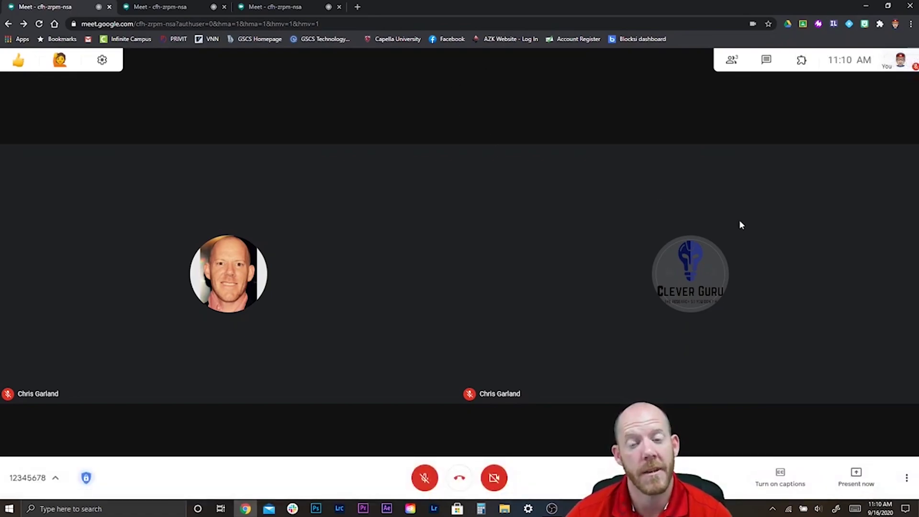
Step: Start a new whiteboard Jam in the host's meeting
left_click(908, 482)
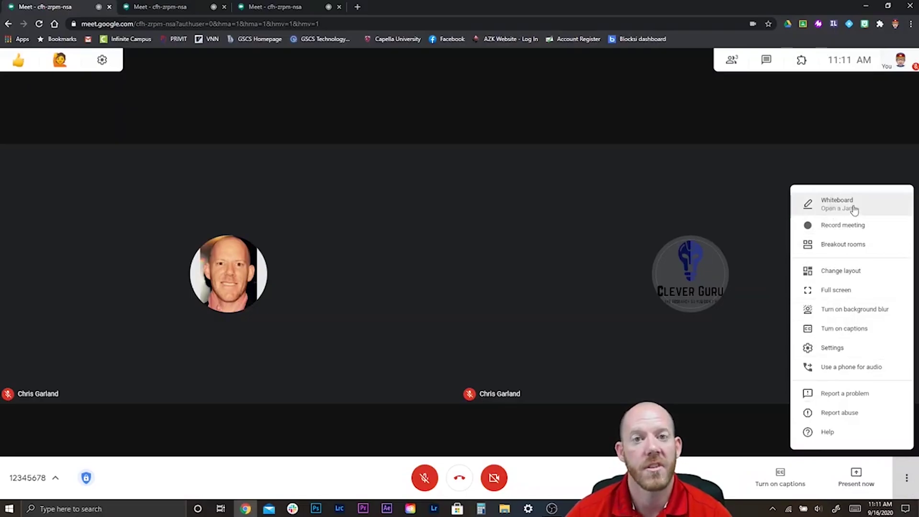
left_click(854, 210)
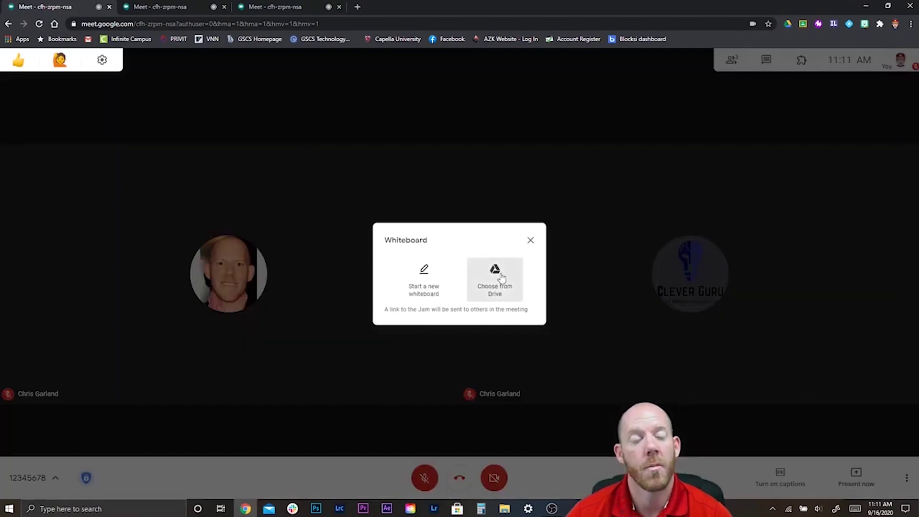
left_click(423, 272)
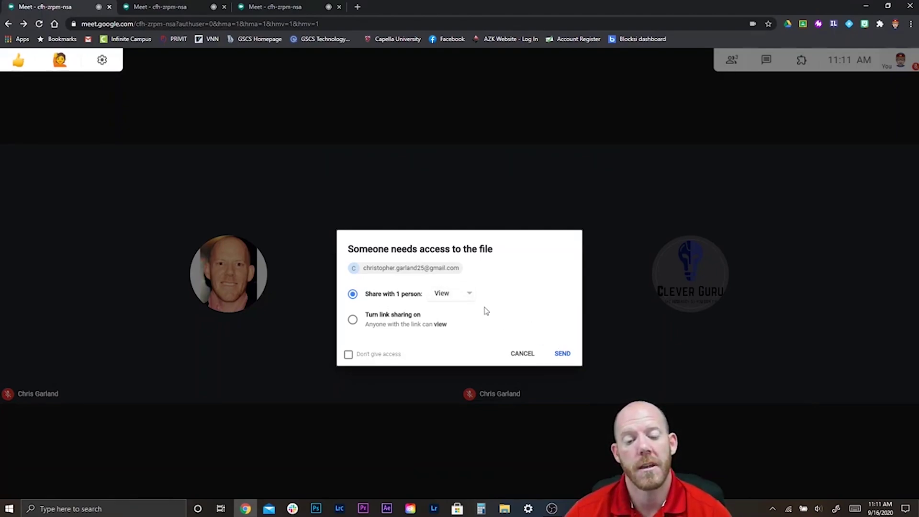
Step: Share the whiteboard with the one person who needs access, with View permission, and open the Jam
left_click(464, 296)
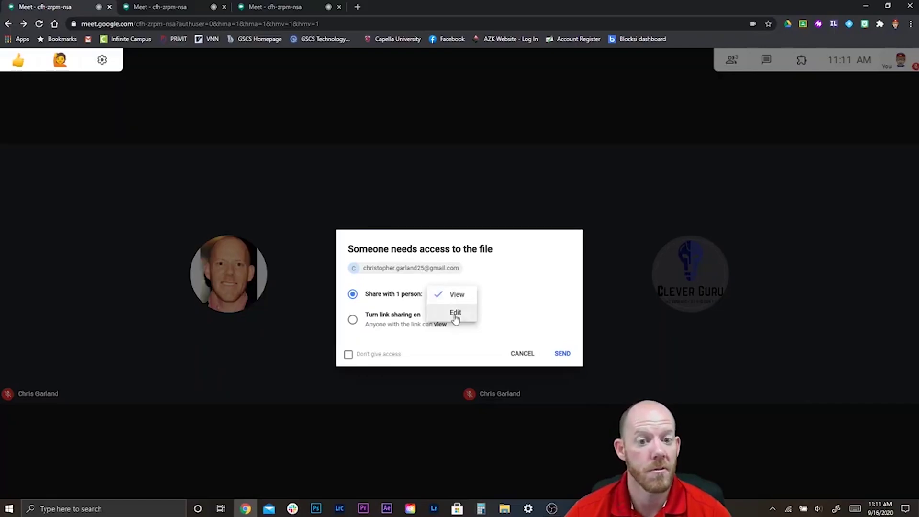
left_click(455, 295)
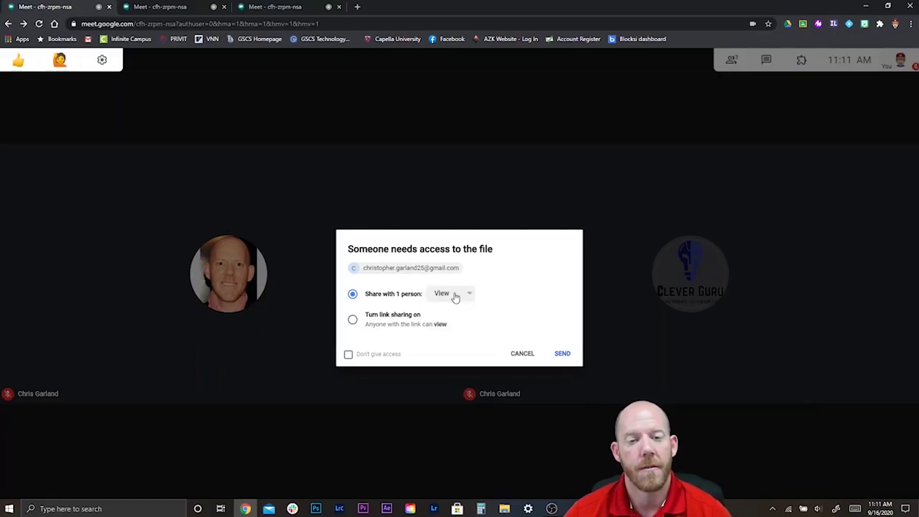
left_click(563, 354)
left_click(563, 289)
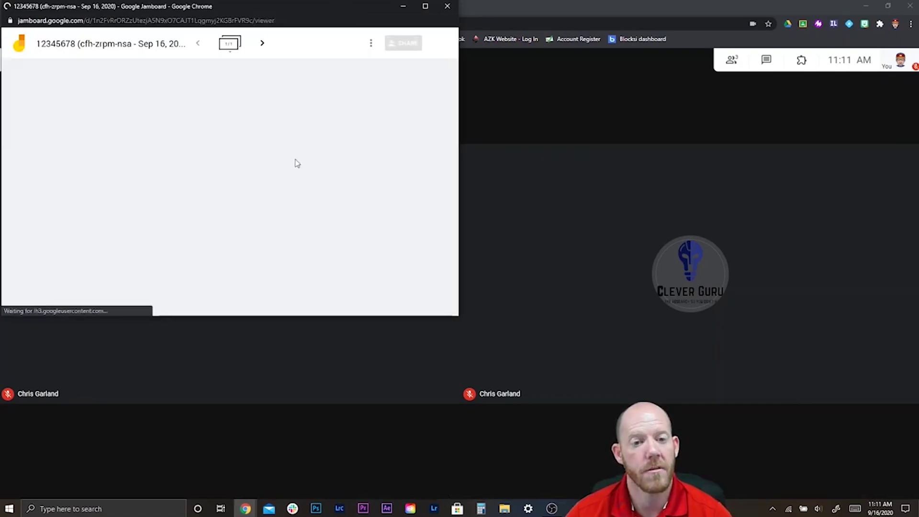
Step: Minimize the host's Jam window and open the shared Jam link from the first participant's meeting chat
left_click(411, 7)
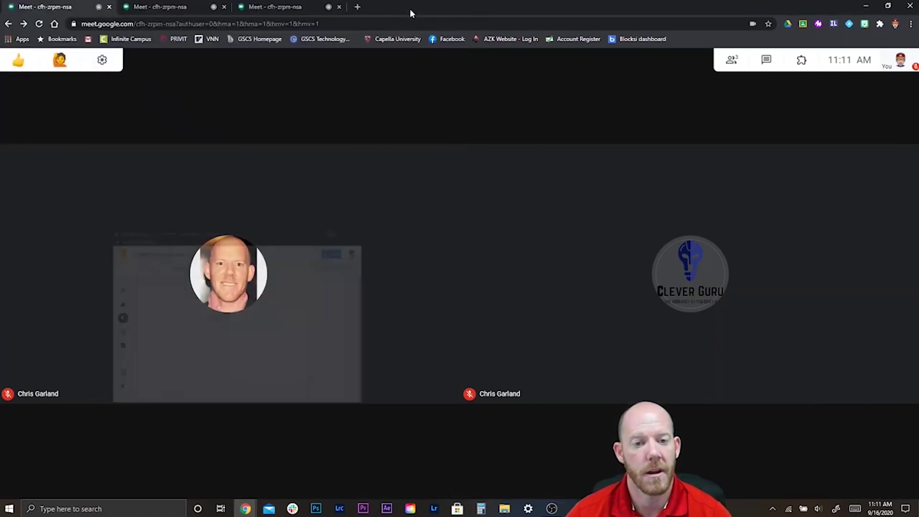
left_click(178, 6)
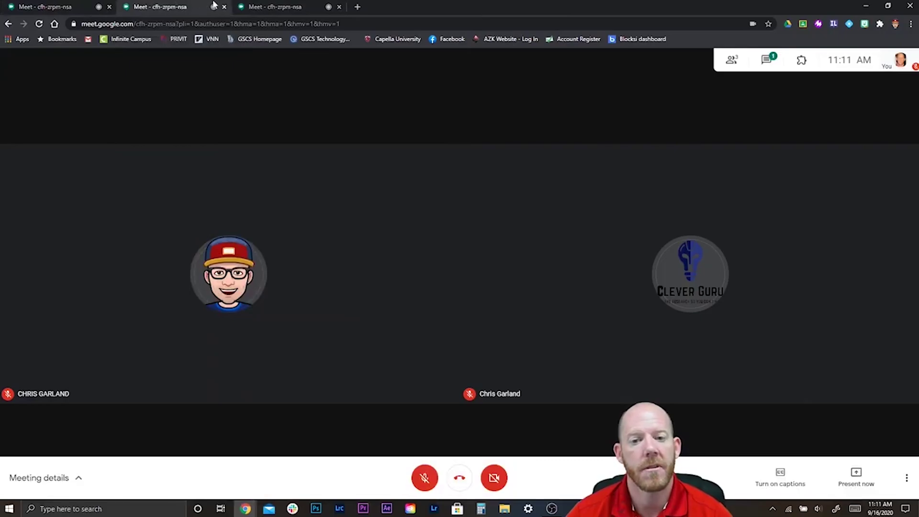
left_click(766, 62)
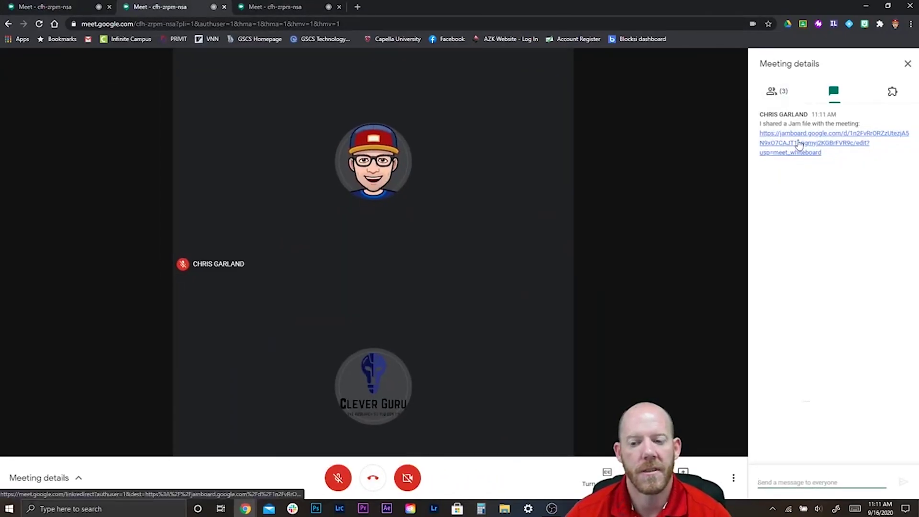
left_click(800, 145)
Step: Open the shared Jam link from the second participant's meeting chat and view both participants' Jam tabs
left_click(392, 4)
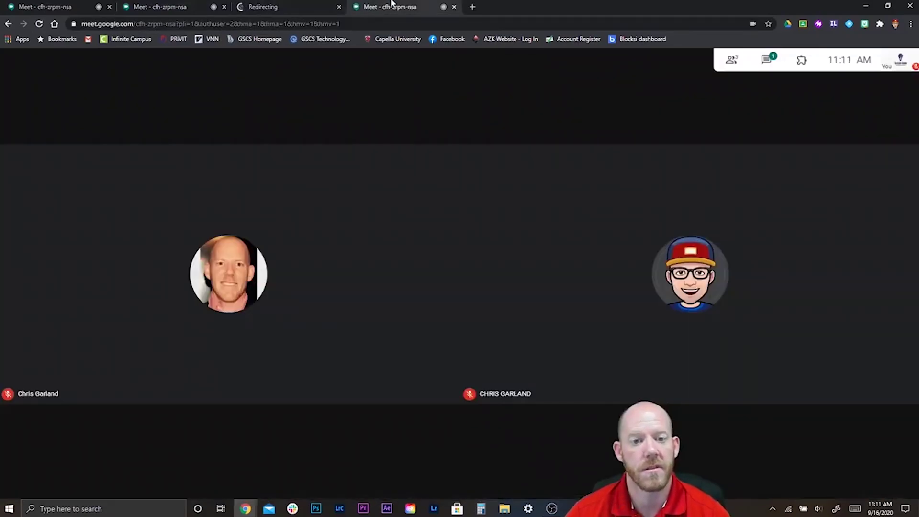
left_click(766, 59)
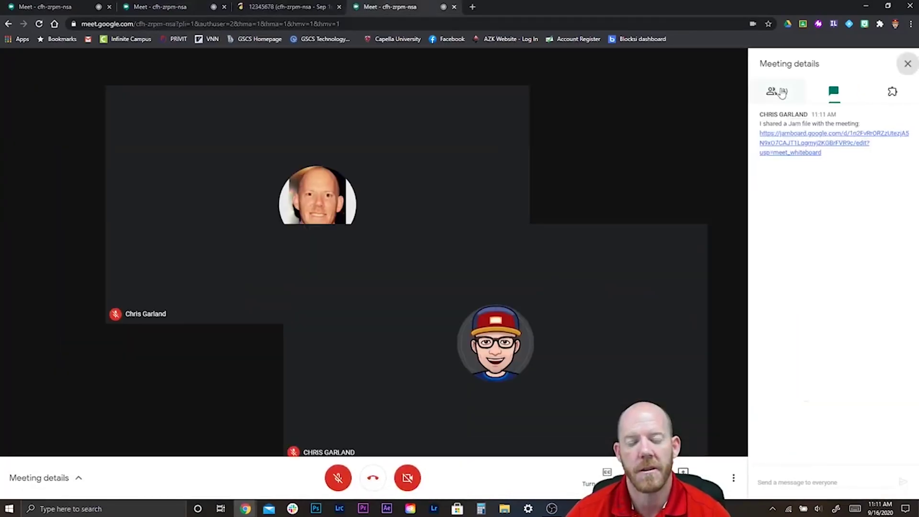
left_click(772, 141)
left_click(280, 7)
left_click(491, 6)
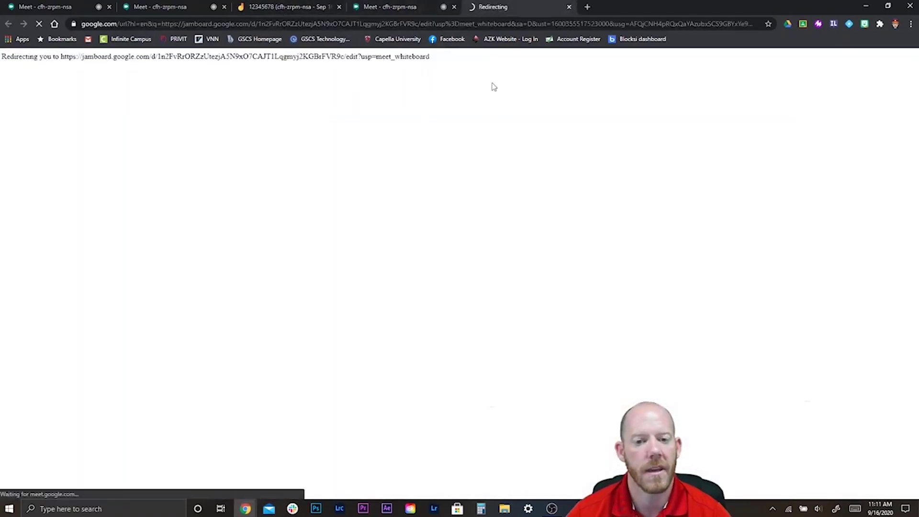
Step: Bring back the host's Jam window and draw a large circle on the whiteboard
mouse_move(245, 507)
left_click(291, 469)
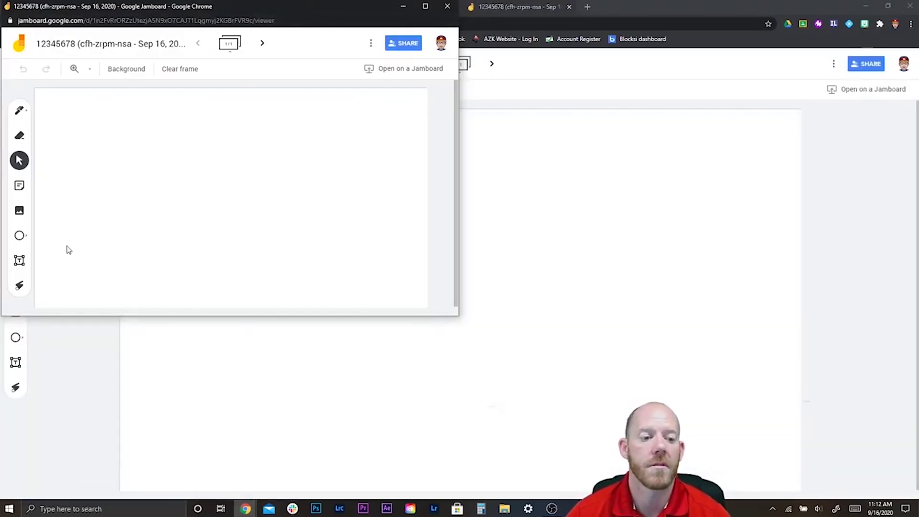
left_click(17, 238)
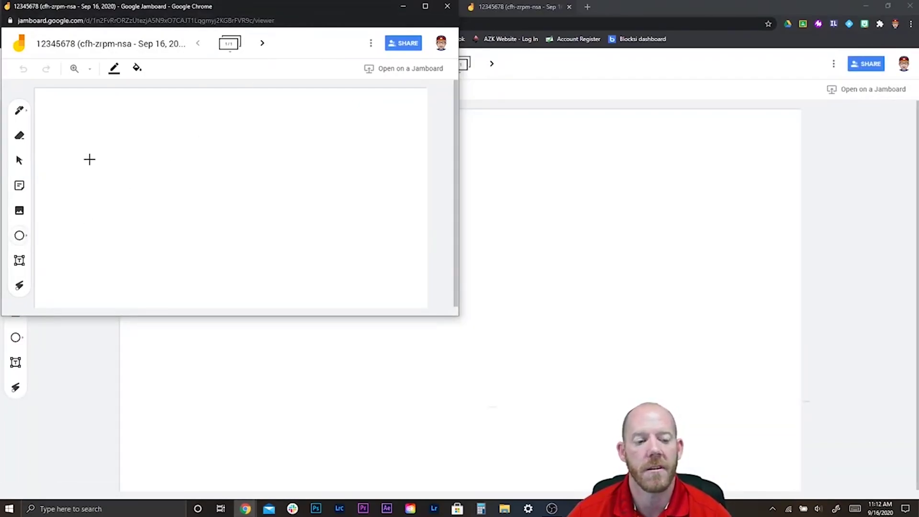
mouse_move(88, 123)
left_mouse_down()
mouse_move(211, 220)
mouse_move(240, 266)
left_mouse_up()
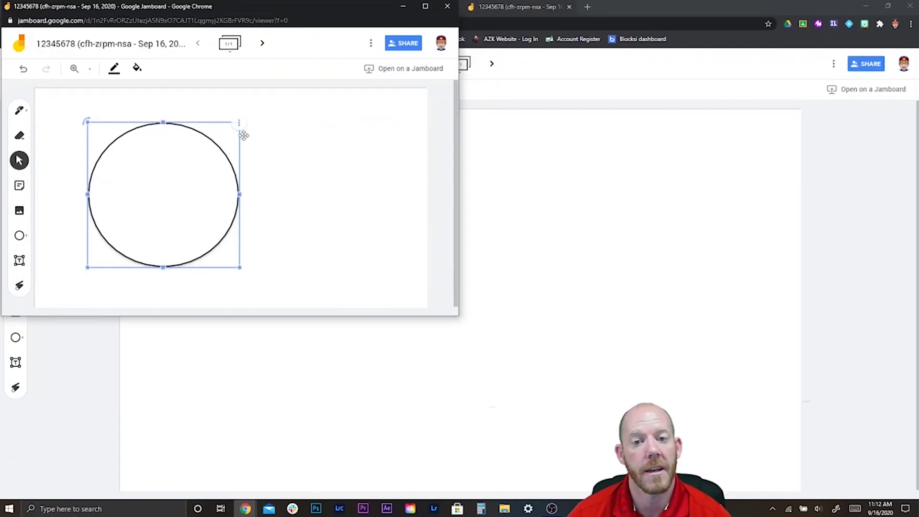
Step: View the drawn circle in both participants' Jams and close both Jam tabs
left_click(623, 92)
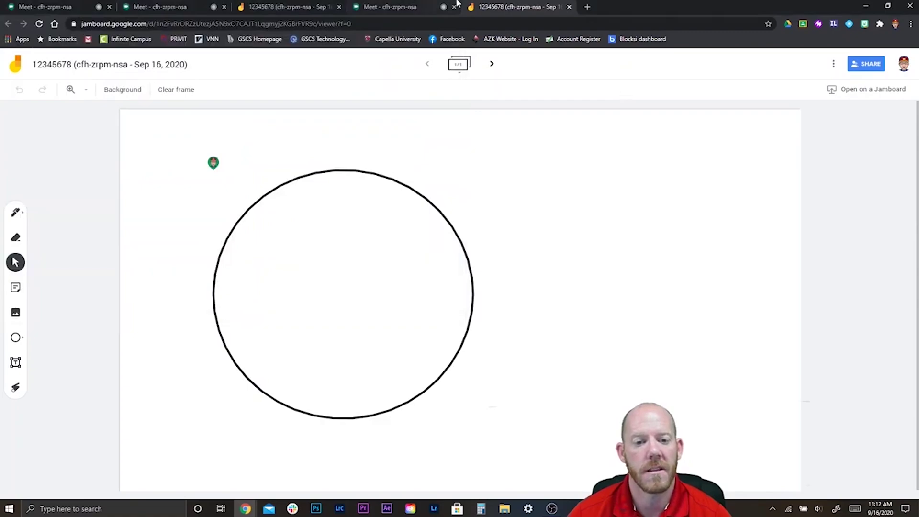
left_click(264, 5)
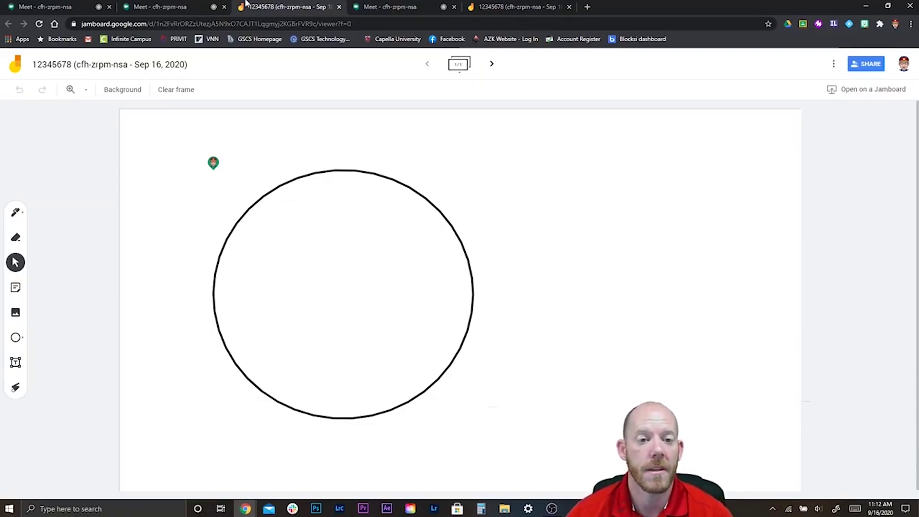
left_click(339, 7)
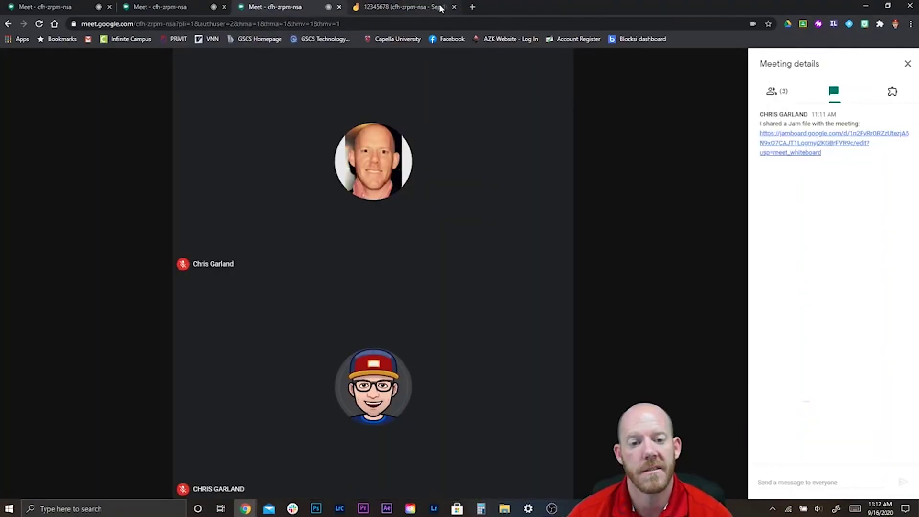
left_click(454, 7)
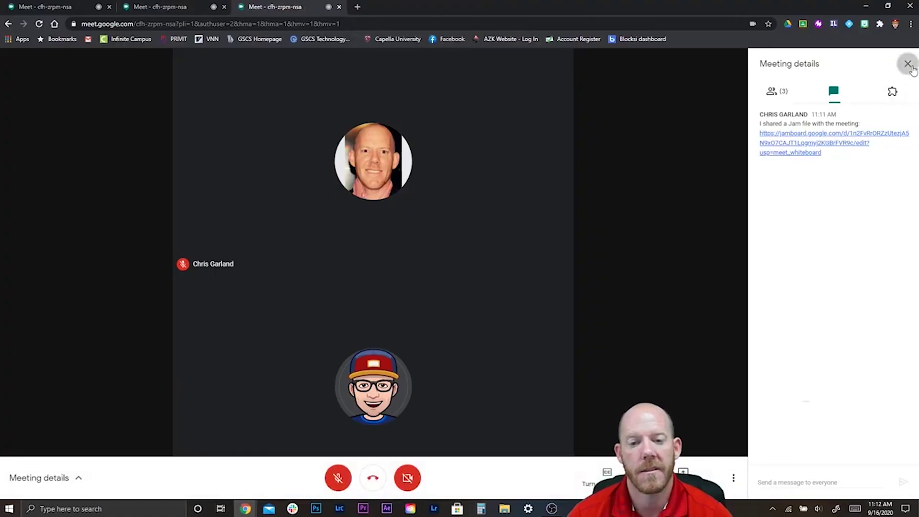
Step: Return to the host's meeting and open its layout settings
left_click(45, 7)
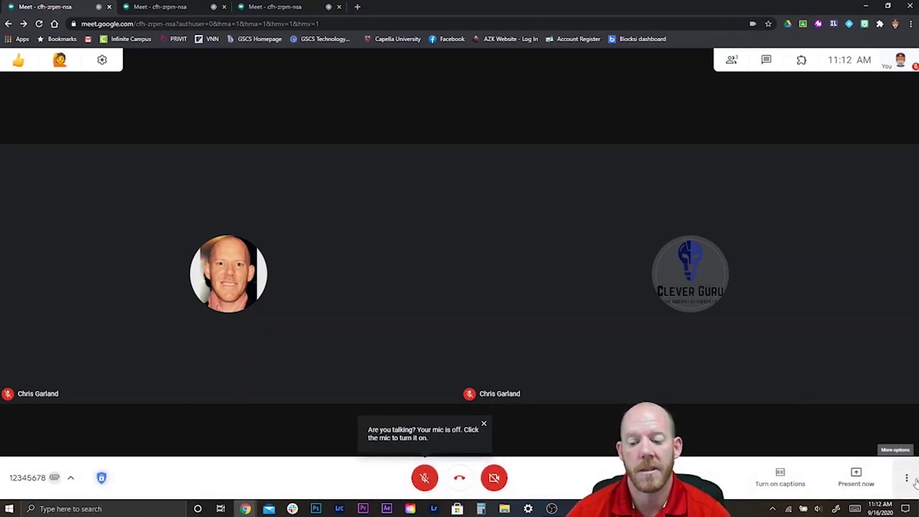
left_click(908, 479)
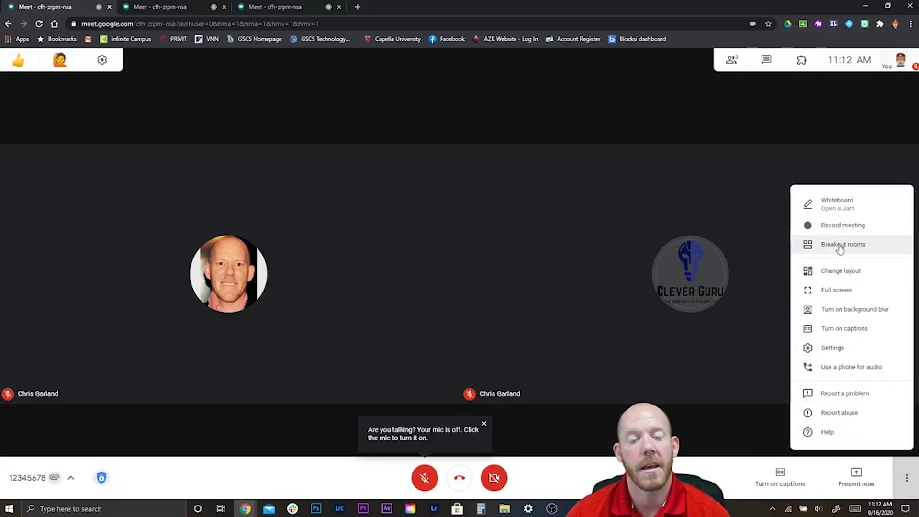
left_click(831, 271)
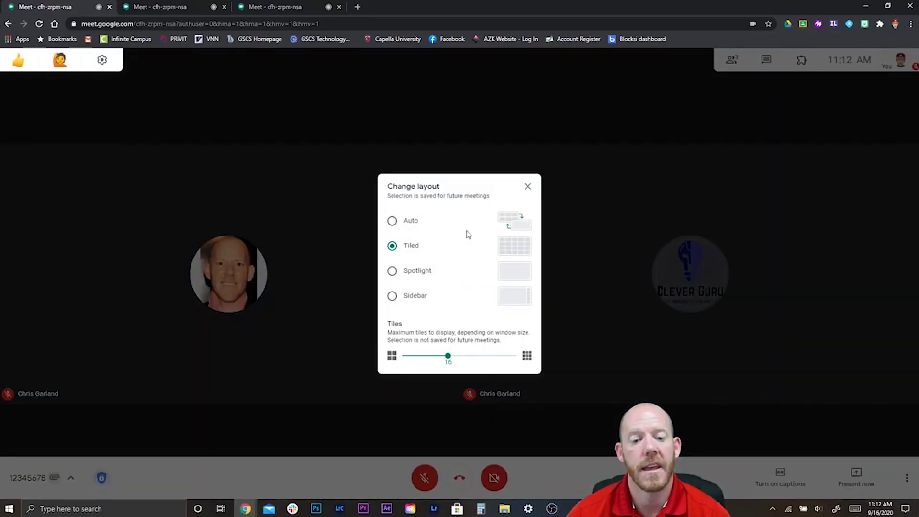
Step: Try the Auto, Tiled, Spotlight and Sidebar layouts in the host's meeting
left_click(392, 221)
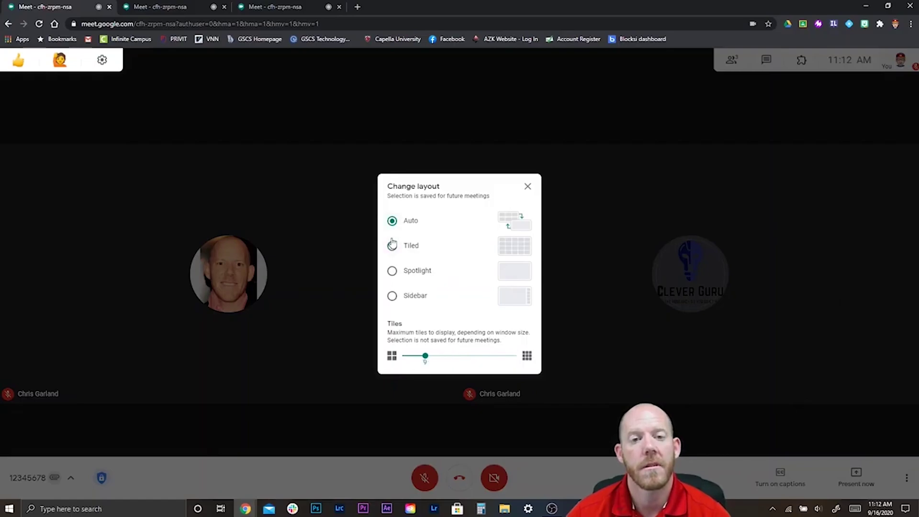
left_click(392, 247)
left_click(392, 271)
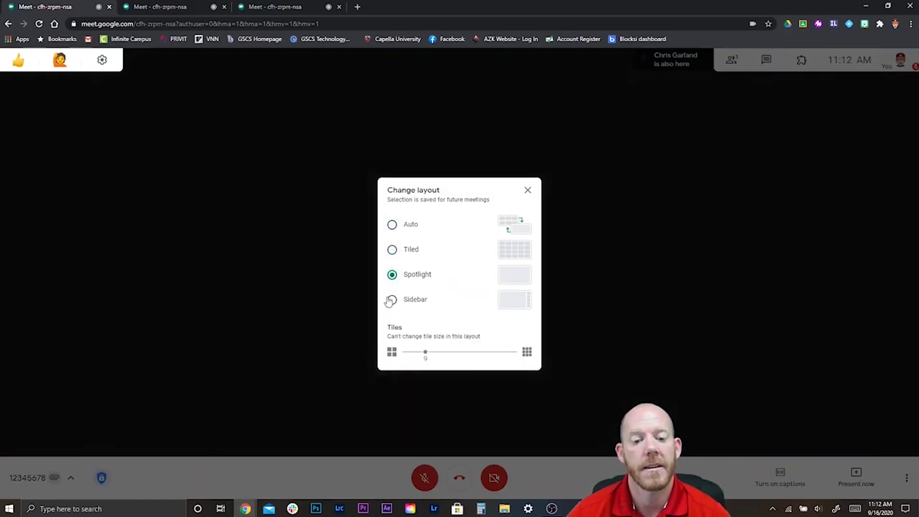
left_click(392, 300)
Step: Set the host's meeting to the Tiled layout with a maximum of 6 tiles and close the layout settings
left_click(393, 249)
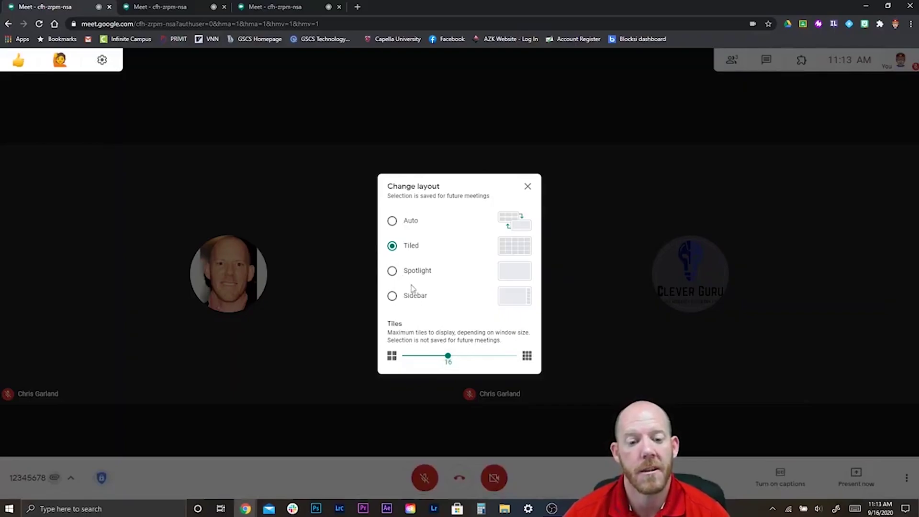
left_click_drag(449, 356, 398, 367)
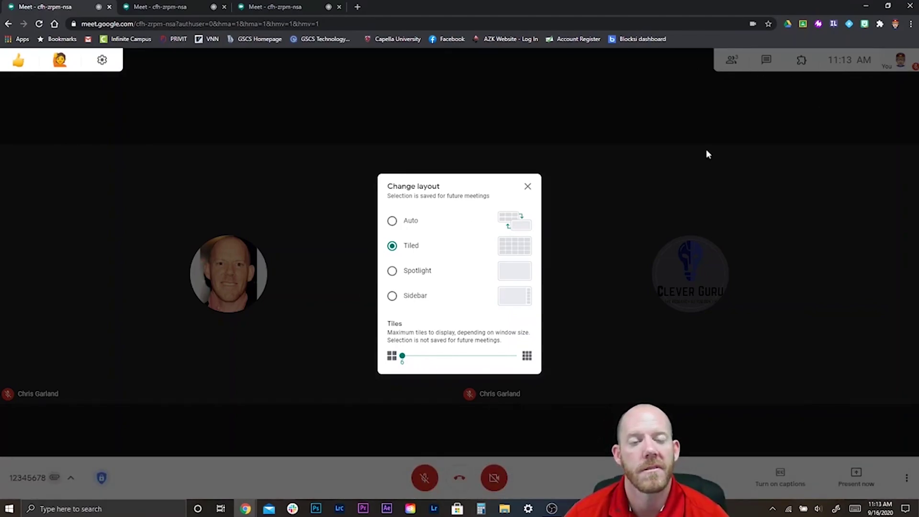
left_click(527, 187)
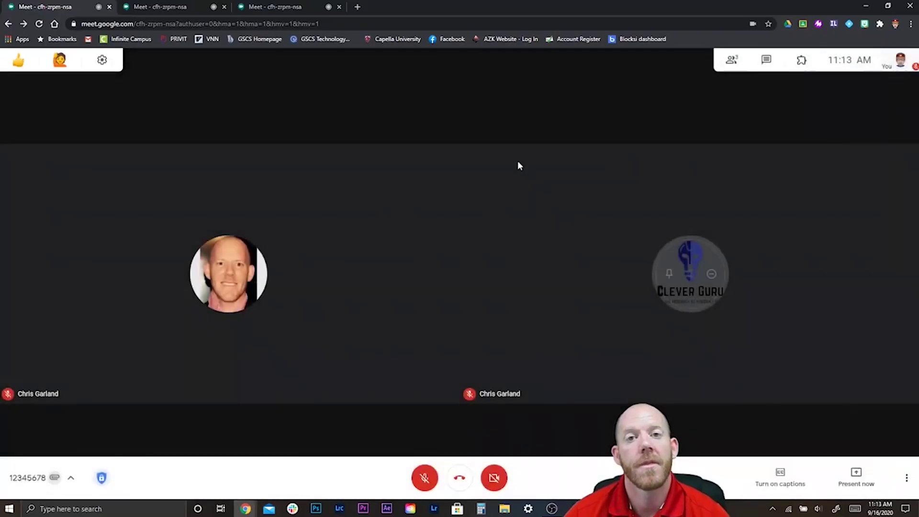